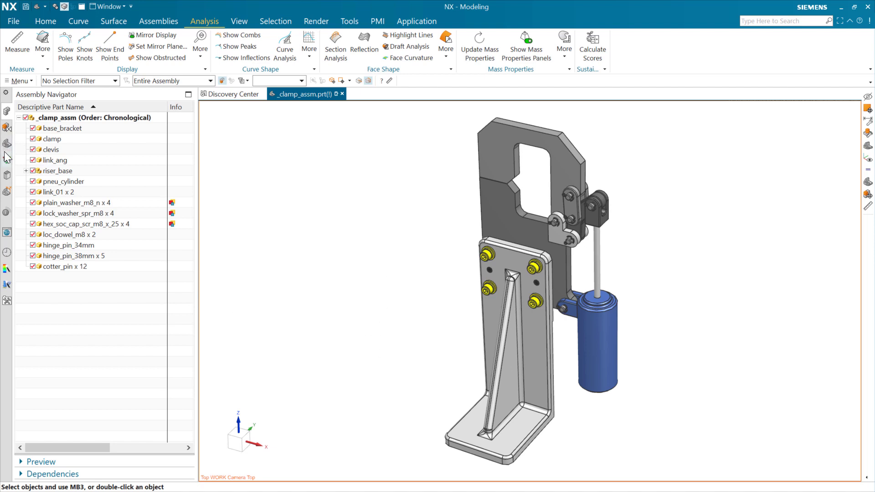
- Make the base bracket the work part within the clamp assembly
{"action": "left_click", "coordinate": [6, 175]}
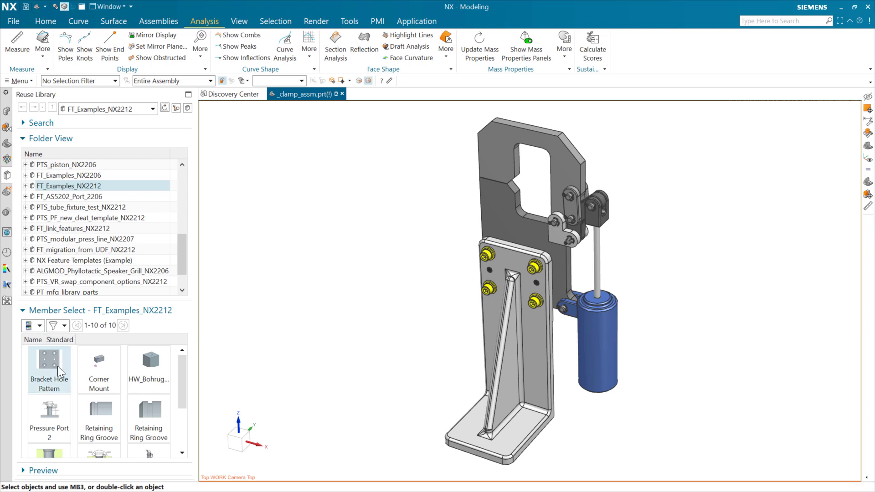
{"action": "mouse_move", "coordinate": [49, 366]}
{"action": "left_mouse_down"}
{"action": "mouse_move", "coordinate": [264, 378]}
{"action": "mouse_move", "coordinate": [314, 365]}
{"action": "mouse_move", "coordinate": [60, 353]}
{"action": "mouse_move", "coordinate": [48, 360]}
{"action": "left_mouse_up"}
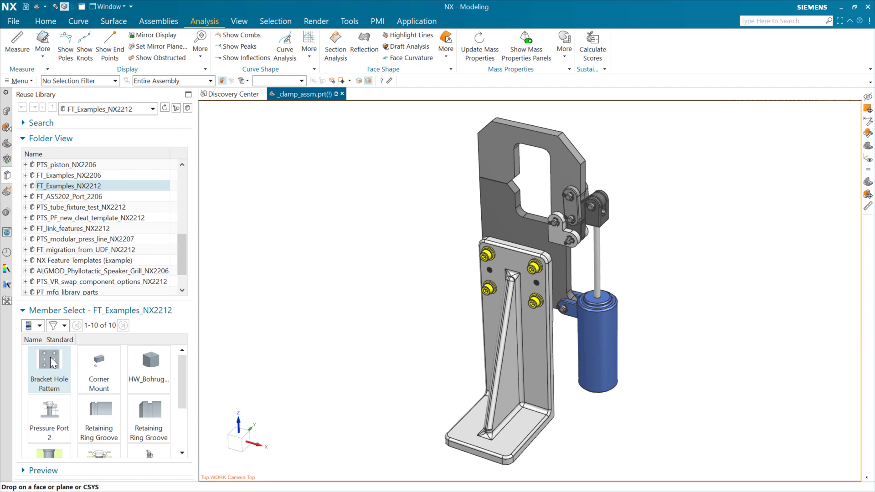
{"action": "left_click", "coordinate": [7, 111]}
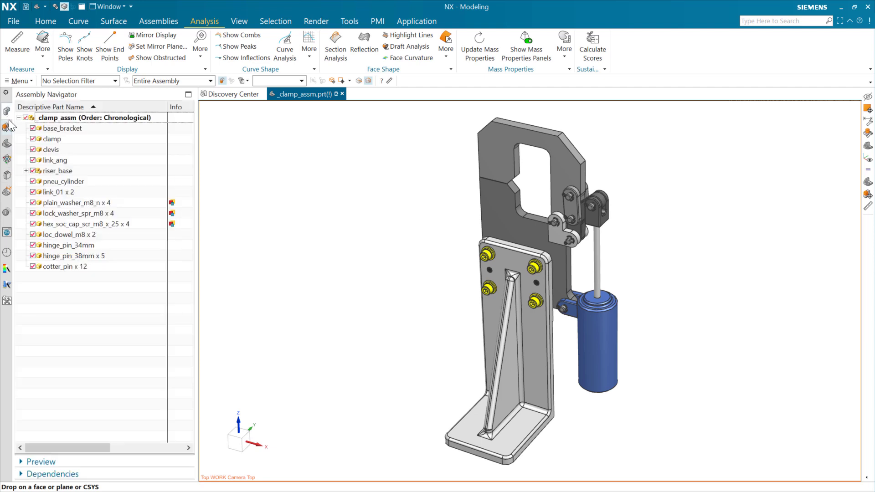
{"action": "double_click", "coordinate": [458, 425]}
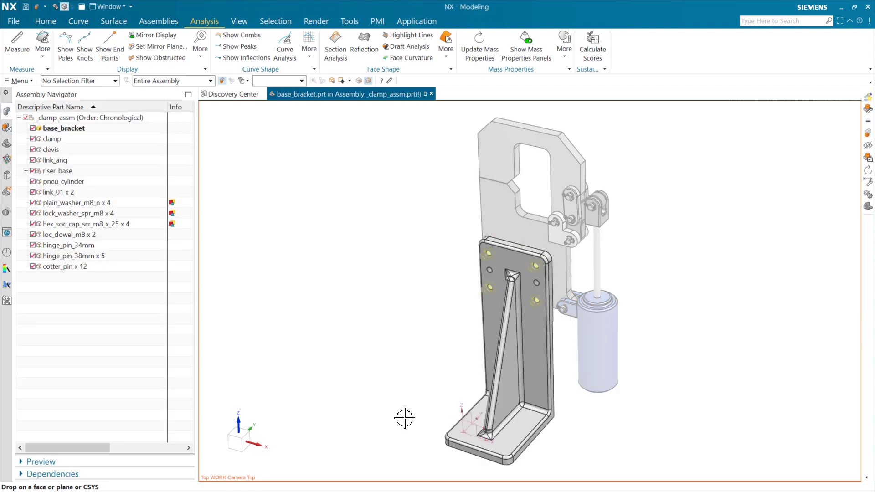
- Insert the Bracket Hole Pattern template from the reuse library, referencing the datum CSYS on the bracket's foot and the bracket as target body
{"action": "left_click", "coordinate": [7, 175]}
{"action": "left_click_drag", "start_coordinate": [57, 360], "coordinate": [269, 327]}
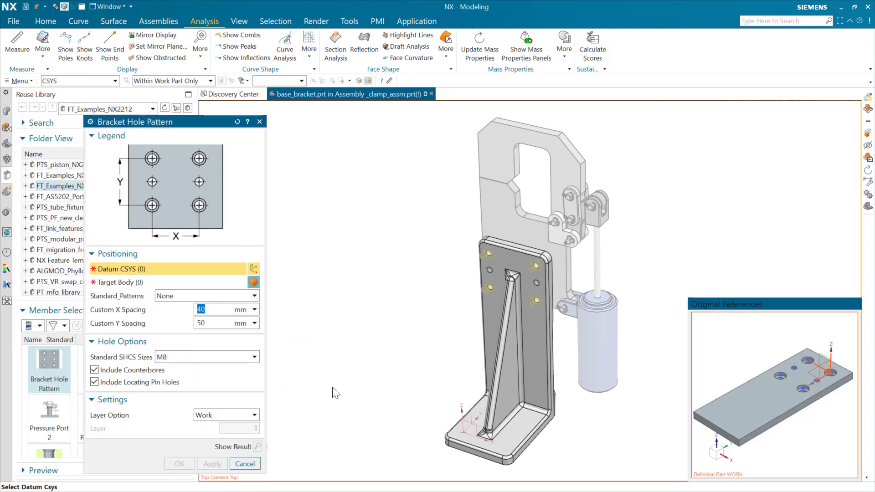
{"action": "left_click", "coordinate": [458, 436]}
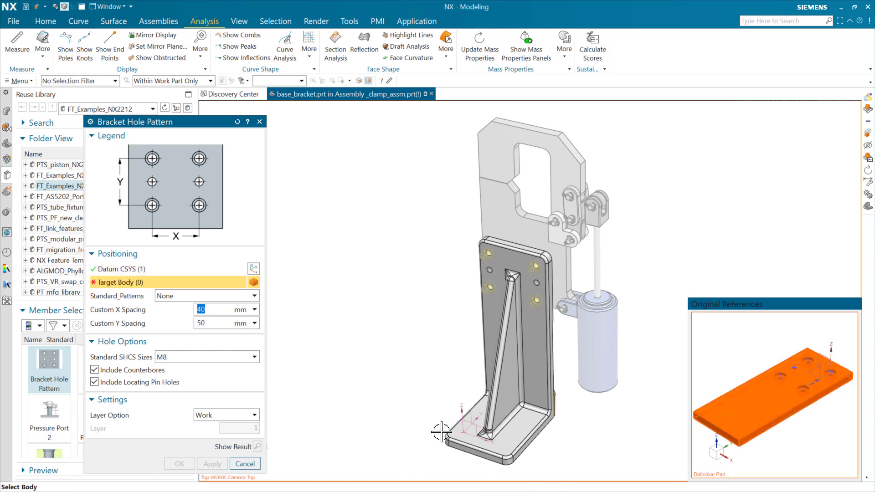
{"action": "left_click", "coordinate": [469, 442]}
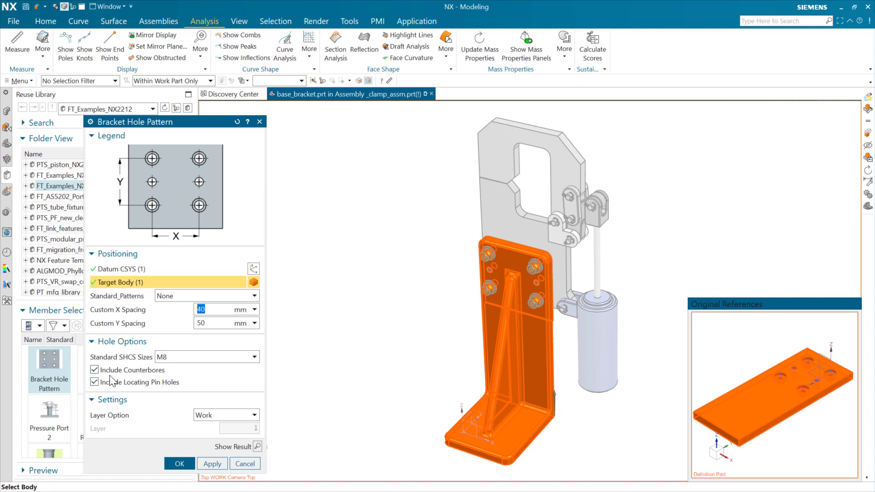
- Switch the counterbores and locating pin holes off and back on to compare the legend images
{"action": "left_click", "coordinate": [94, 371]}
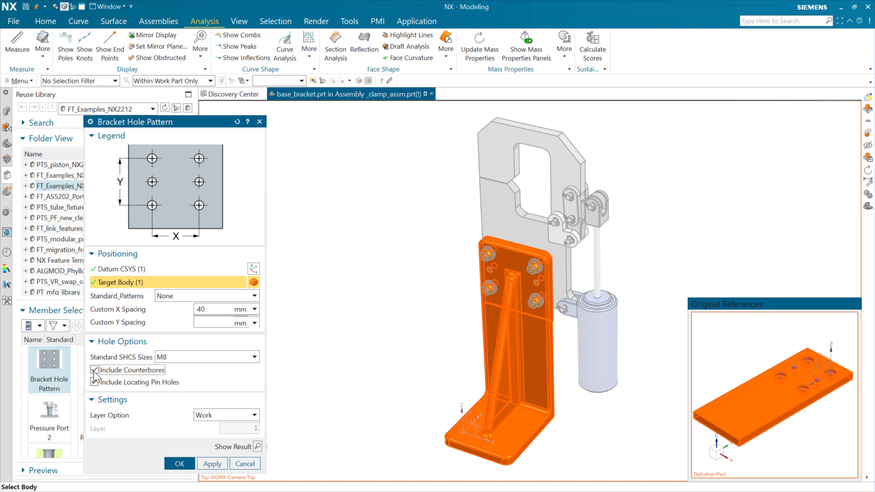
{"action": "left_click", "coordinate": [95, 370]}
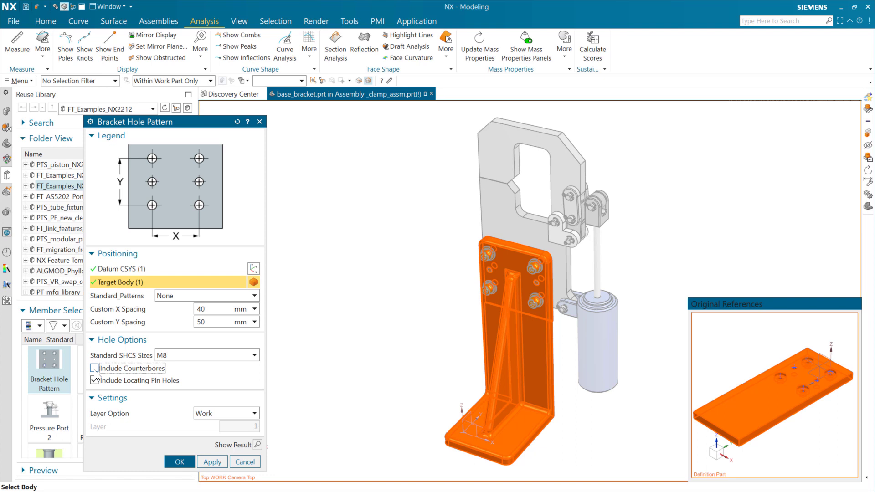
{"action": "left_click", "coordinate": [95, 380]}
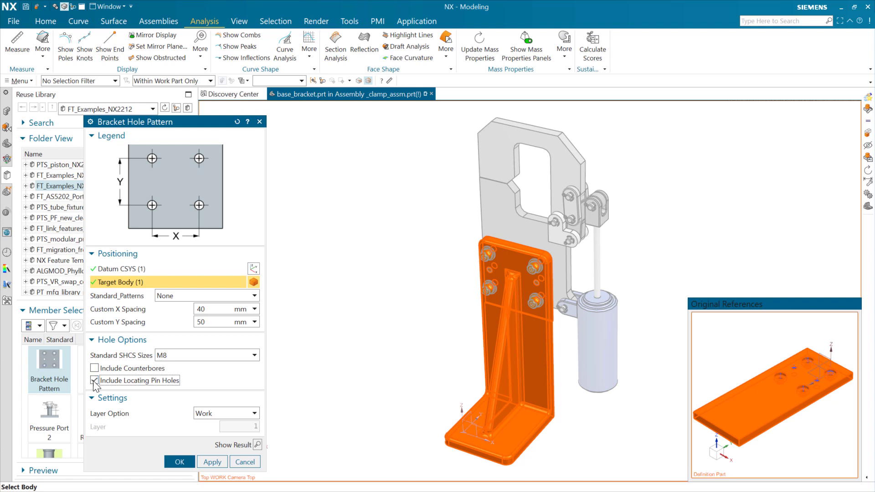
{"action": "left_click", "coordinate": [94, 368]}
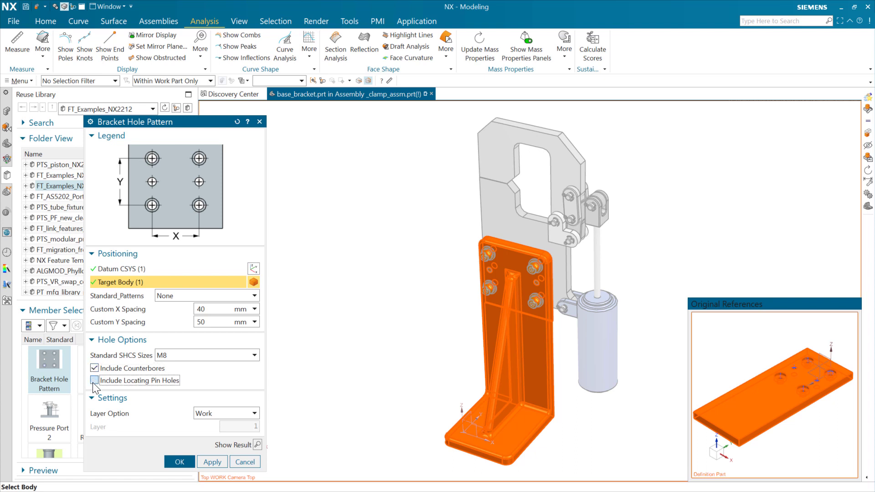
{"action": "left_click", "coordinate": [95, 380]}
{"action": "left_click", "coordinate": [94, 380]}
- Choose the 50x60 standard pattern and create the hole pattern on the bracket's foot
{"action": "left_click", "coordinate": [254, 296]}
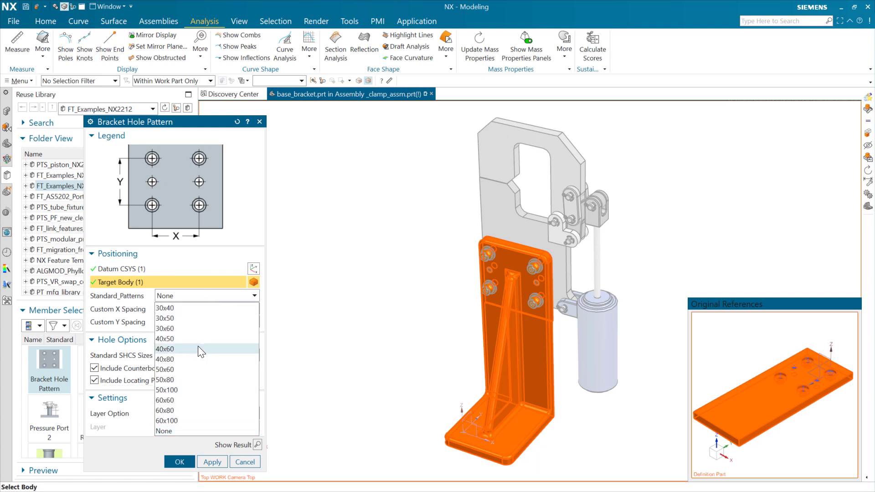
{"action": "left_click", "coordinate": [197, 369]}
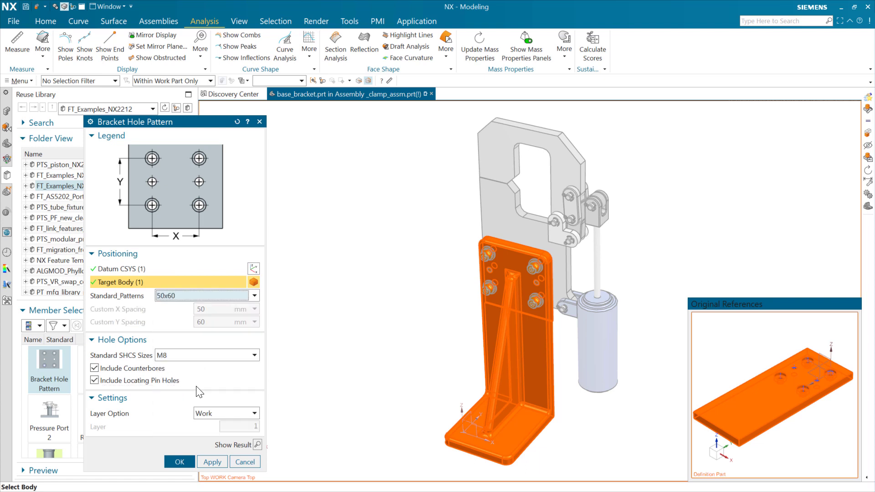
{"action": "left_click", "coordinate": [212, 461]}
{"action": "key", "text": "Escape"}
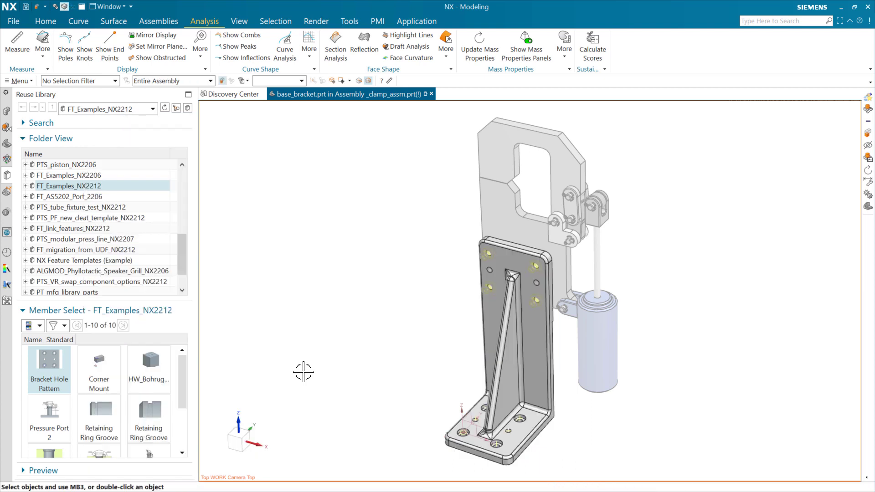
- Edit the hole pattern on the bracket's foot to use the 60x60 standard pattern
{"action": "double_click", "coordinate": [467, 430]}
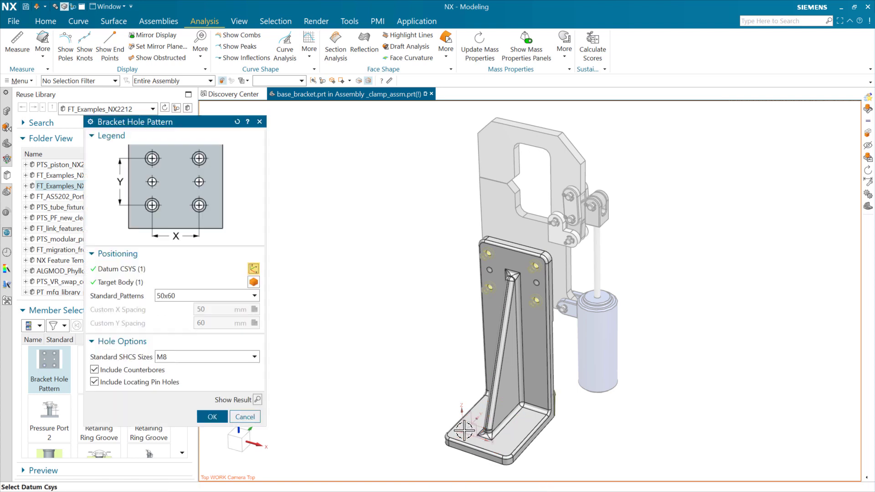
{"action": "left_click", "coordinate": [204, 296]}
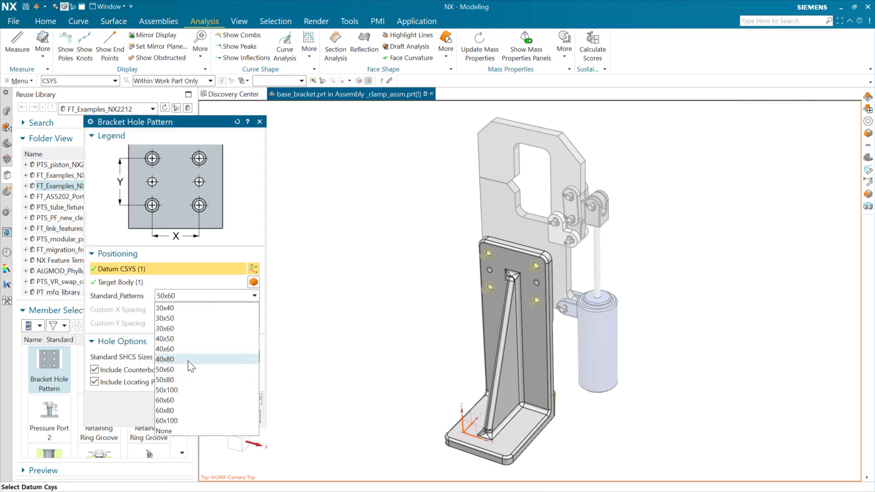
{"action": "left_click", "coordinate": [185, 399]}
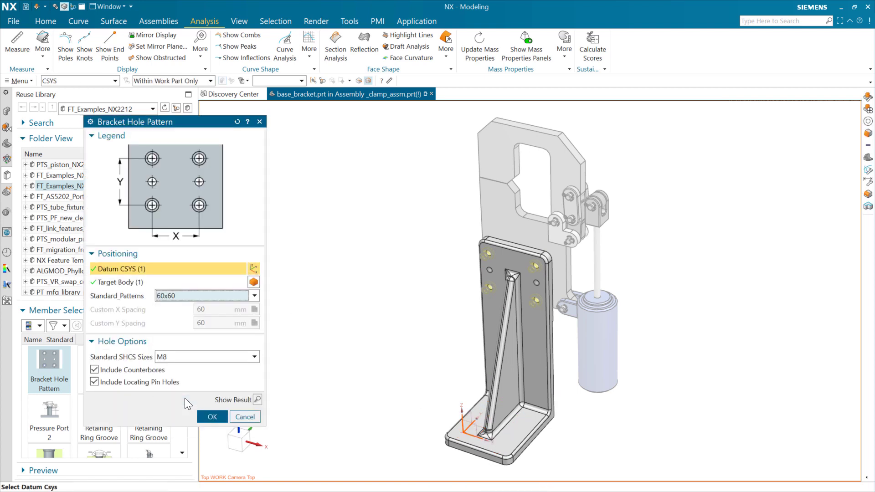
{"action": "left_click", "coordinate": [212, 416]}
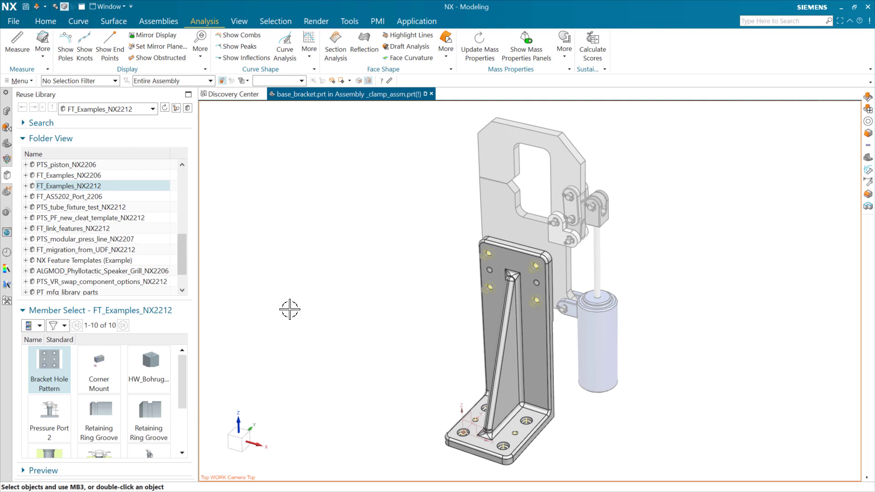
- Open the Bracket Hole Pattern template part in Feature Template Author and bring up its user interface configuration beside the dialog preview
{"action": "right_click", "coordinate": [51, 360]}
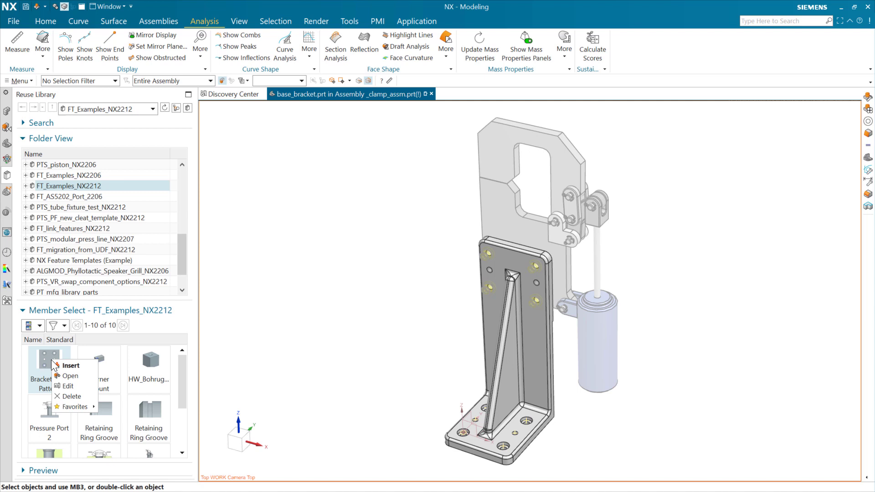
{"action": "left_click", "coordinate": [71, 376]}
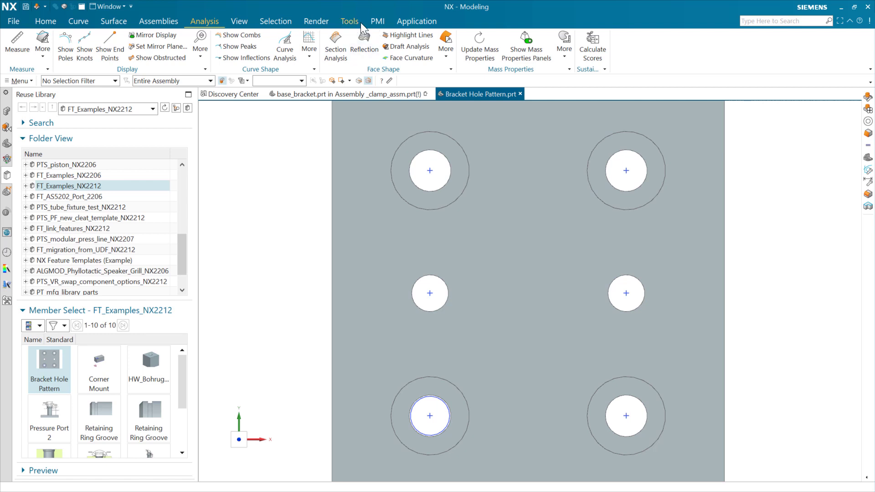
{"action": "left_click", "coordinate": [359, 23]}
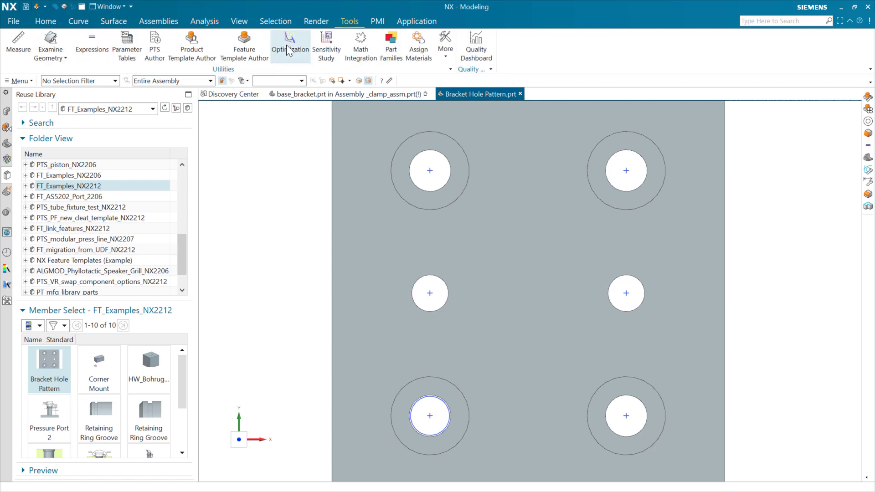
{"action": "left_click", "coordinate": [244, 43]}
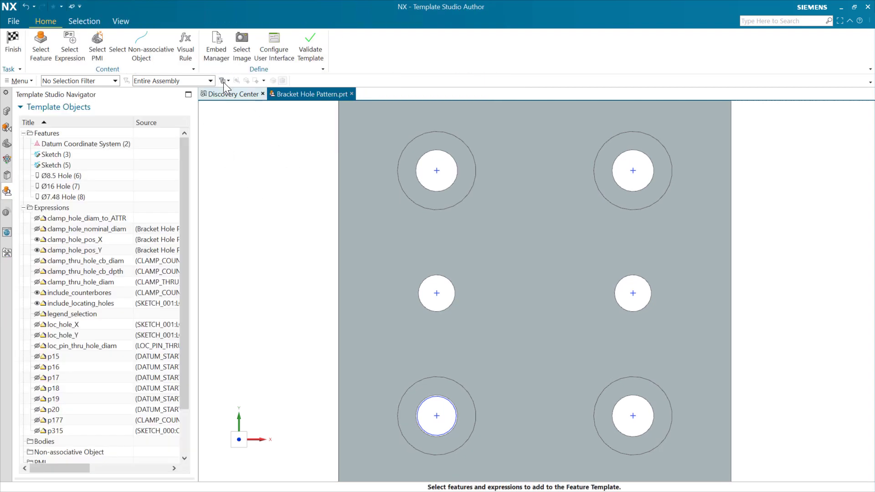
{"action": "left_click", "coordinate": [274, 46]}
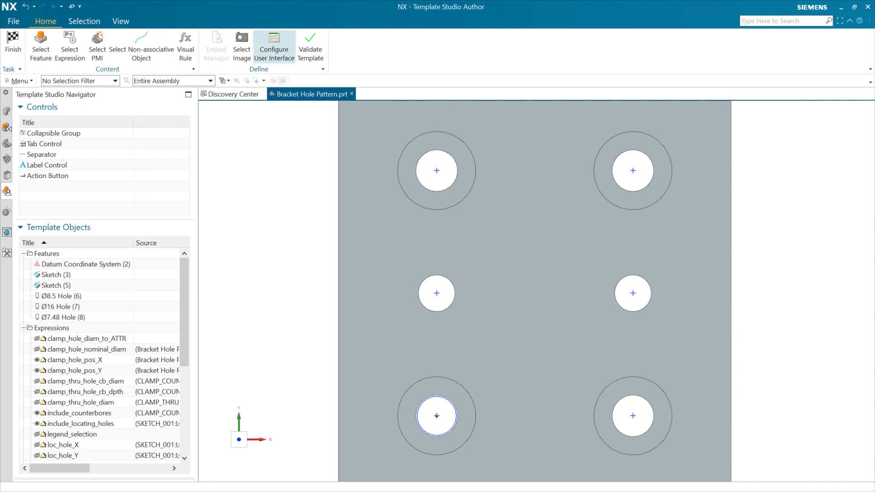
{"action": "left_click_drag", "start_coordinate": [838, 14], "coordinate": [362, 54]}
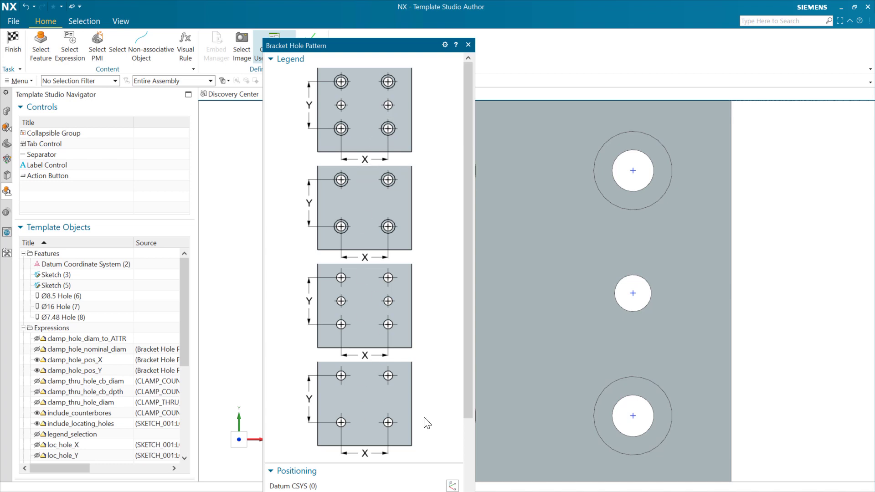
{"action": "left_click_drag", "start_coordinate": [468, 335], "coordinate": [468, 387]}
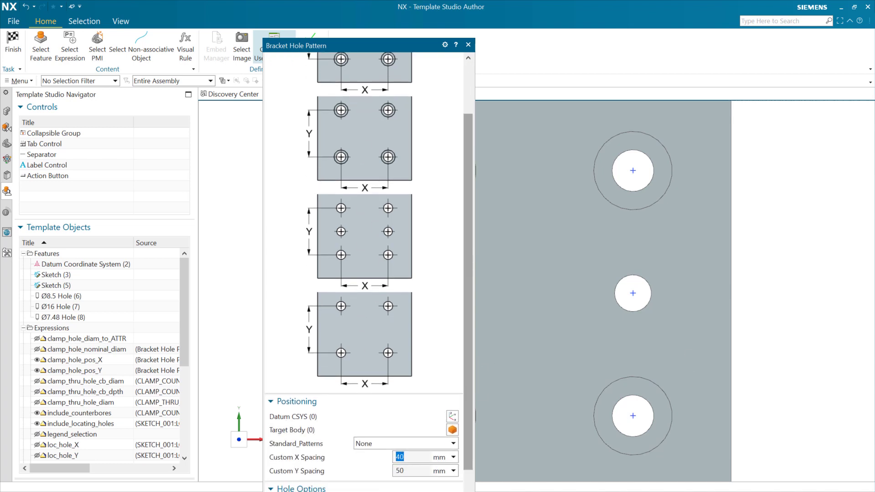
{"action": "left_click_drag", "start_coordinate": [872, 4], "coordinate": [677, 79]}
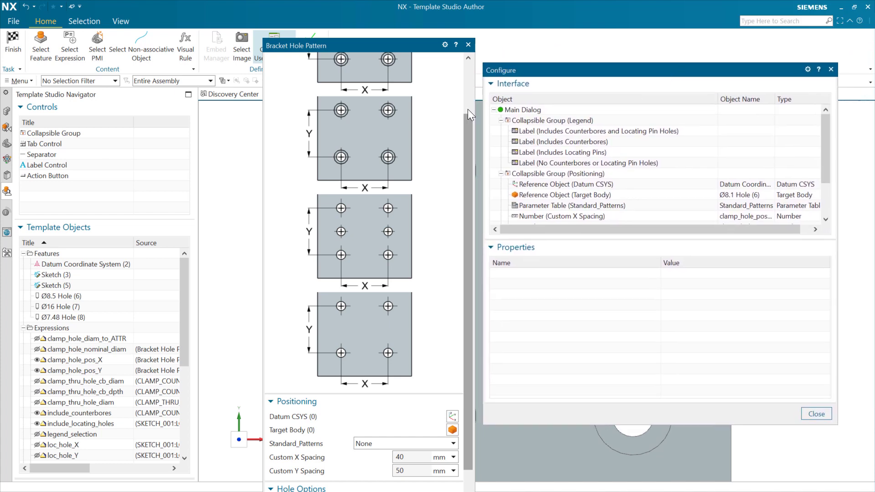
- Examine the four legend labels and the visibility dependency of the label for counterbores and locating pin holes
{"action": "left_click", "coordinate": [577, 134]}
{"action": "left_click", "coordinate": [576, 143]}
{"action": "left_click", "coordinate": [573, 153]}
{"action": "left_click", "coordinate": [572, 163]}
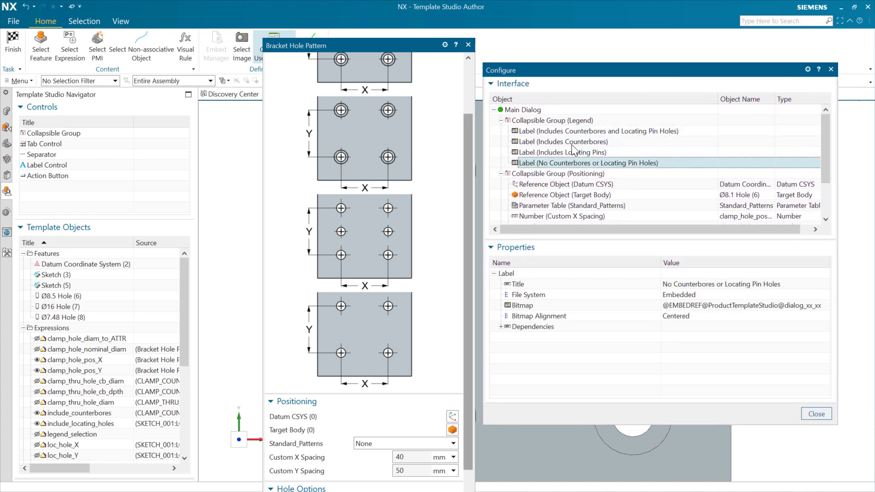
{"action": "left_click", "coordinate": [570, 133]}
{"action": "left_click", "coordinate": [501, 327]}
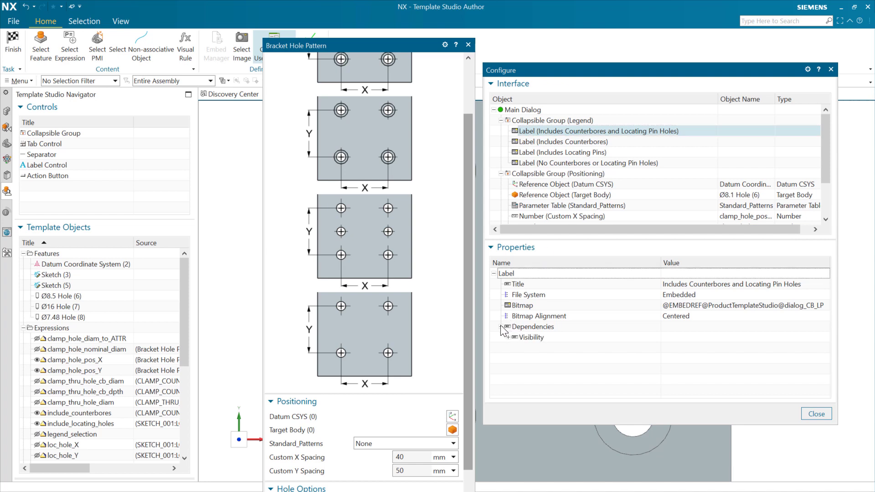
{"action": "left_click", "coordinate": [508, 337]}
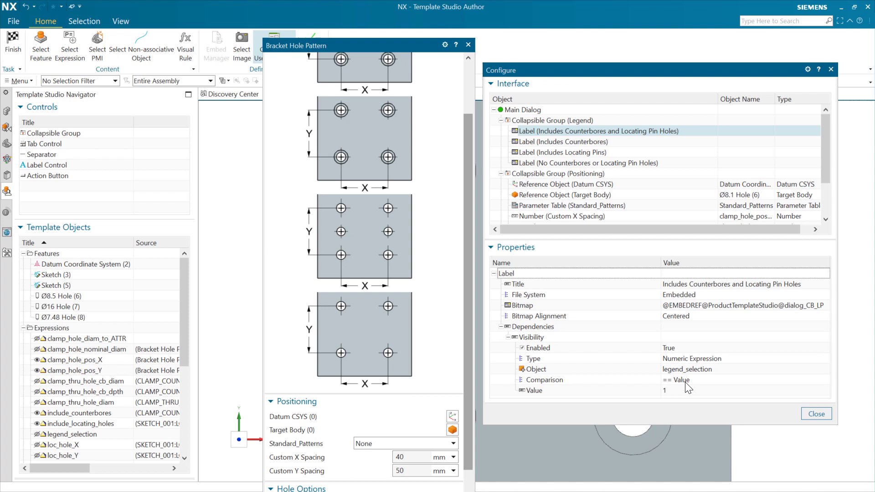
- Examine the visibility dependencies of the counterbores-only and no-counterbores-or-pin-holes legend labels, and close the interface configuration
{"action": "left_click", "coordinate": [545, 143]}
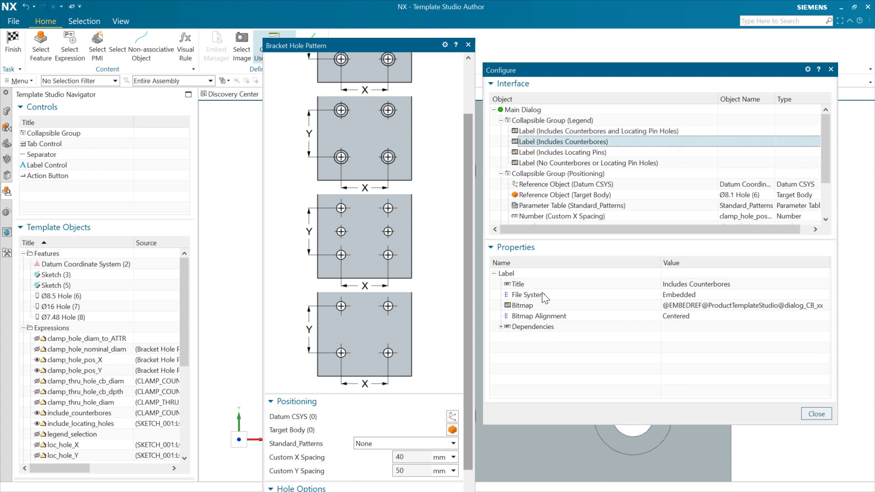
{"action": "left_click", "coordinate": [500, 327]}
{"action": "left_click", "coordinate": [508, 337]}
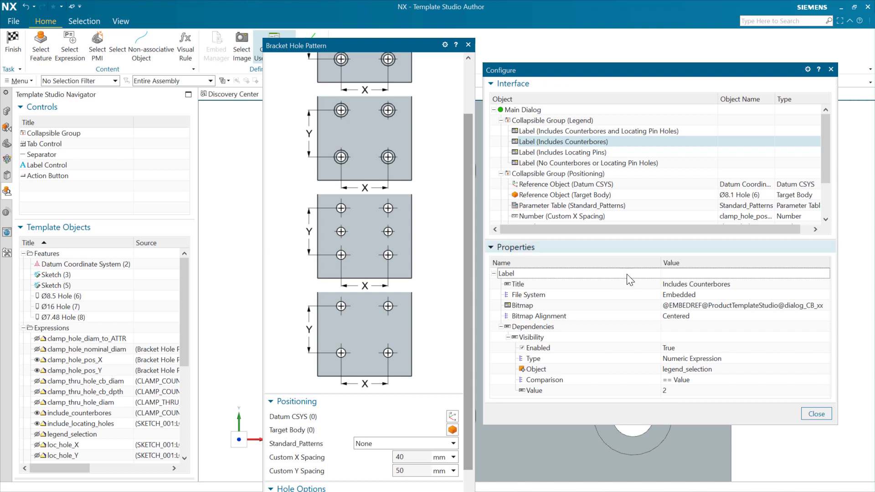
{"action": "left_click", "coordinate": [543, 153]}
{"action": "left_click", "coordinate": [540, 163]}
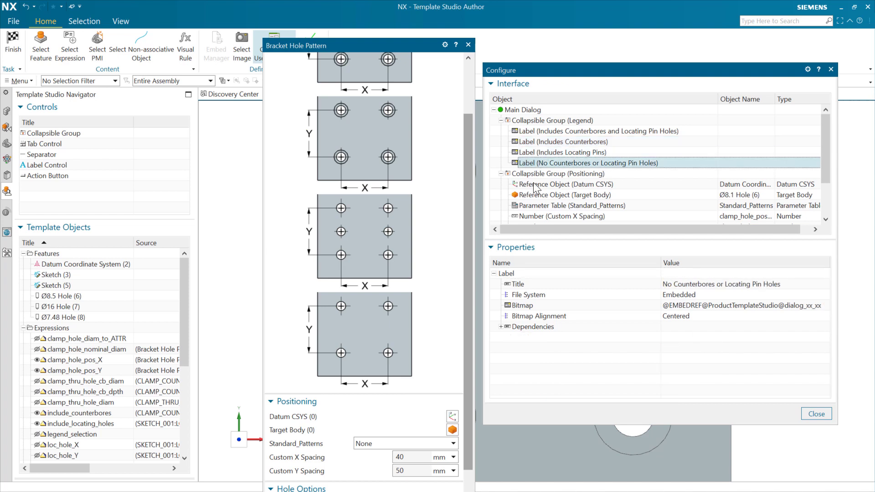
{"action": "left_click", "coordinate": [501, 327]}
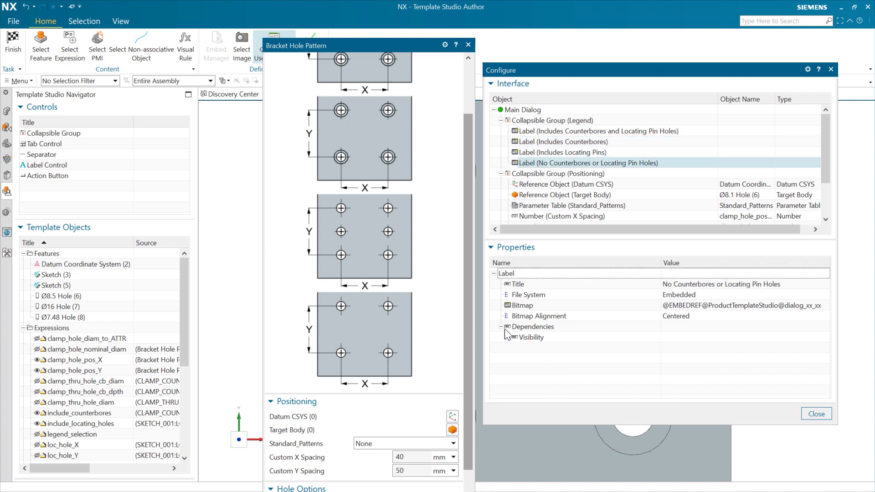
{"action": "left_click", "coordinate": [509, 337]}
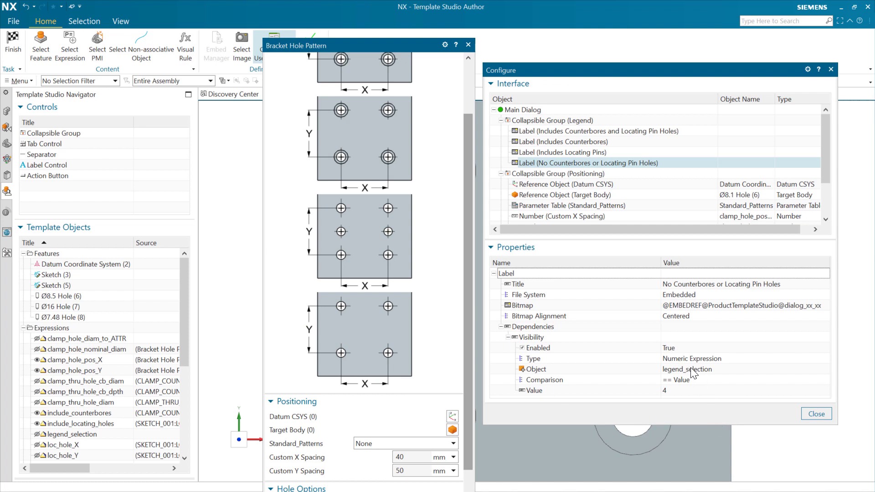
{"action": "left_click", "coordinate": [813, 413]}
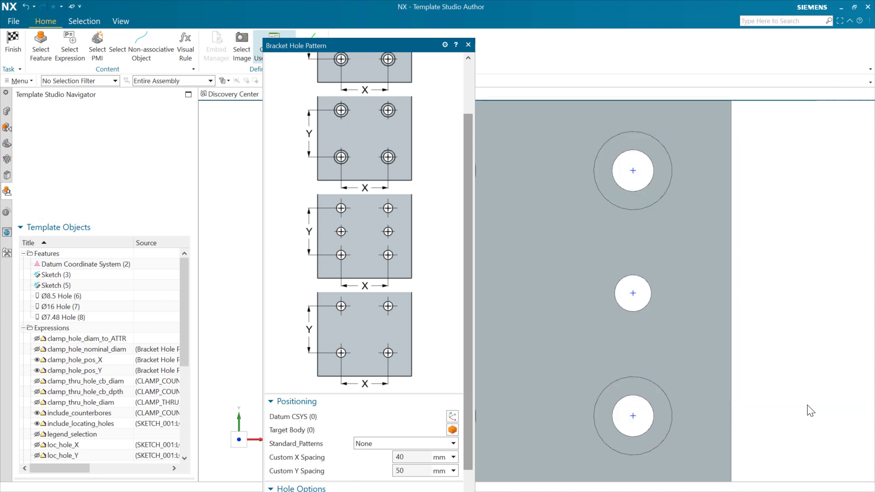
- Finish Template Studio for the Bracket Hole Pattern part and bring up its expressions list in Modeling
{"action": "left_click", "coordinate": [14, 21]}
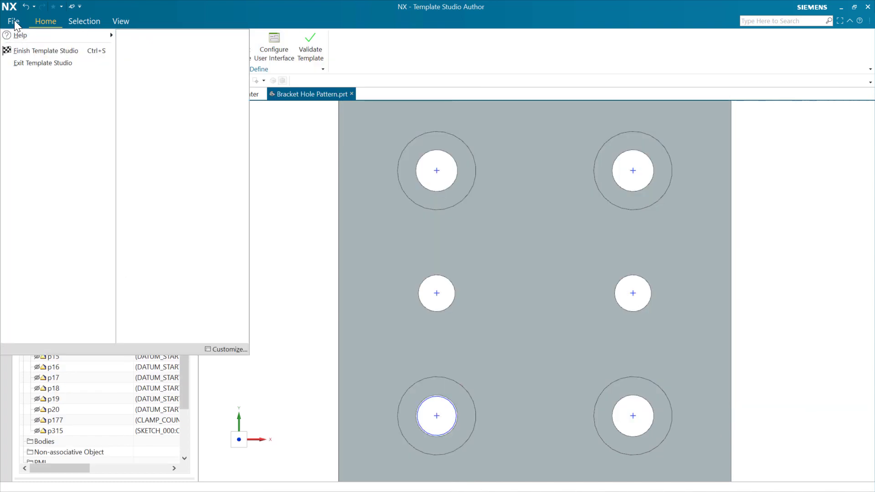
{"action": "left_click", "coordinate": [22, 51]}
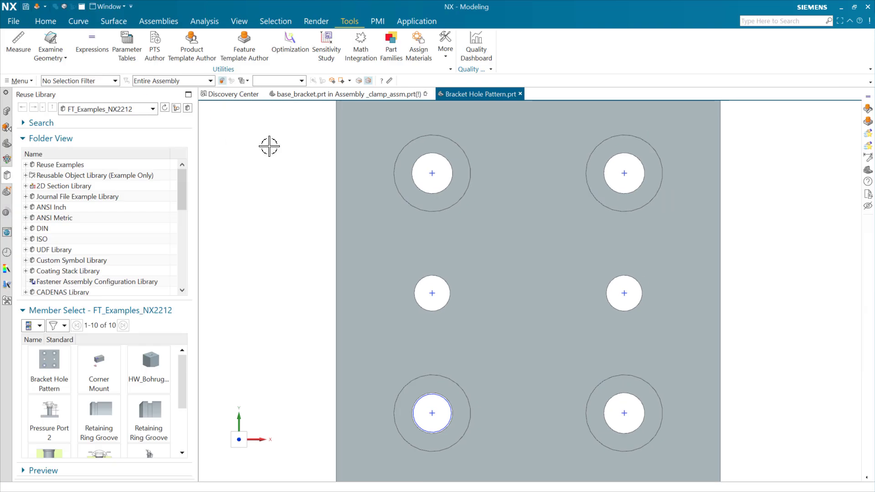
{"action": "key", "text": "ctrl+e"}
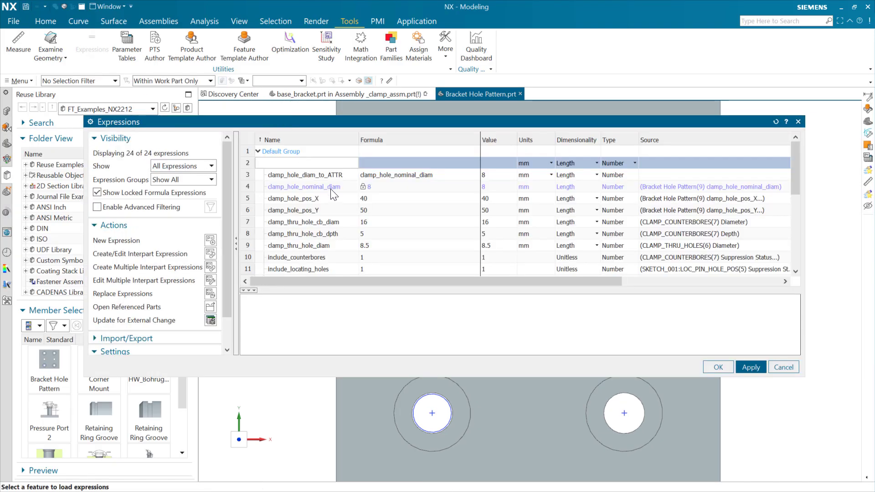
- Enlarge the expressions table, widen its Formula column, and examine the legend_selection row and the sources of include_counterbores and include_locating_holes
{"action": "scroll", "coordinate": [315, 272], "scroll_direction": "down", "scroll_amount": 1}
{"action": "left_click", "coordinate": [250, 290]}
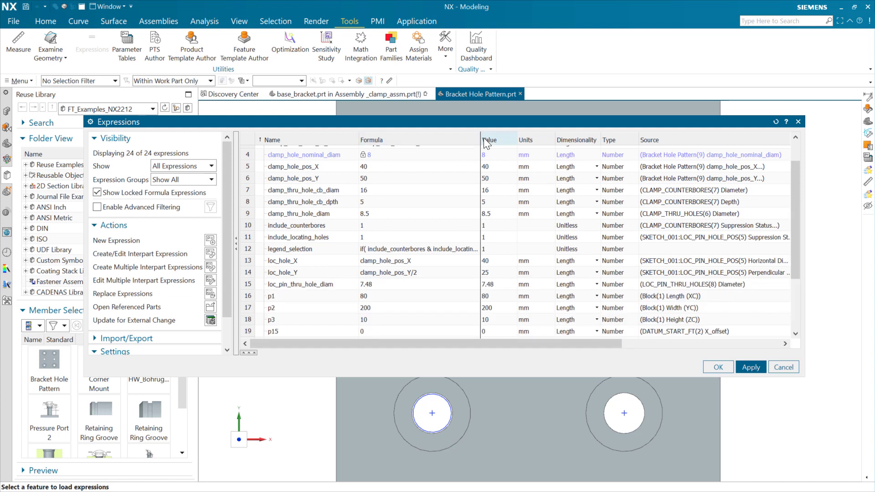
{"action": "left_click_drag", "start_coordinate": [481, 138], "coordinate": [588, 142]}
{"action": "left_click", "coordinate": [414, 253]}
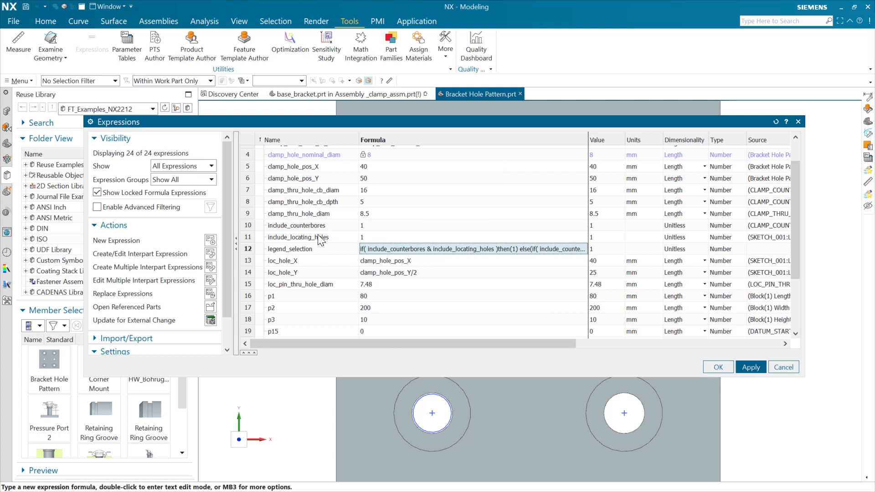
{"action": "left_click_drag", "start_coordinate": [392, 345], "coordinate": [471, 345]}
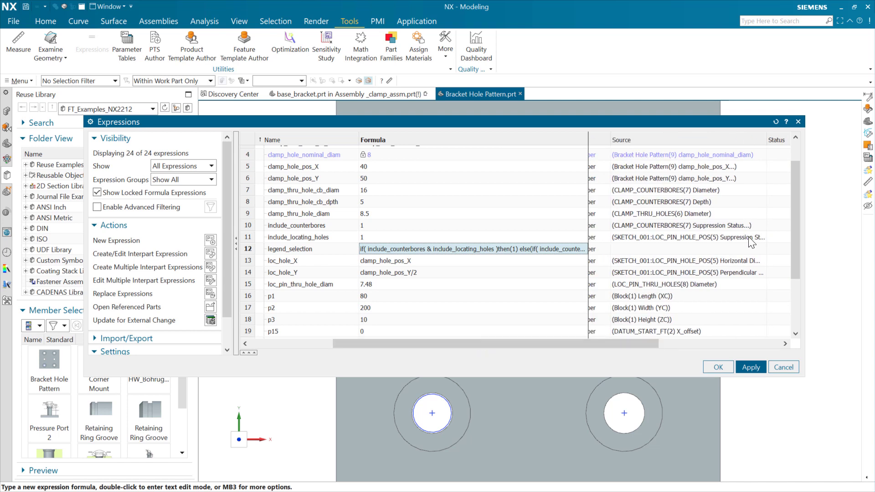
{"action": "left_click_drag", "start_coordinate": [499, 343], "coordinate": [416, 345]}
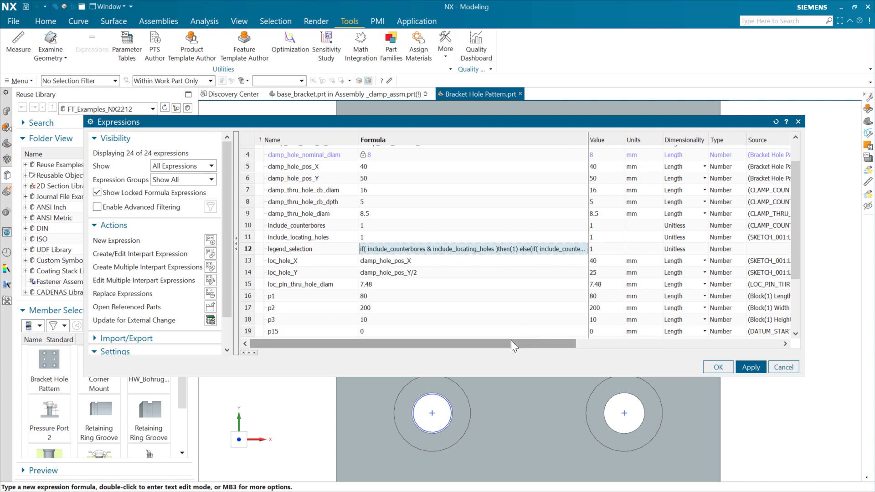
- Examine the complete legend_selection formula in the multi-line formula editor, including its first condition's result, and close the editor without changes
{"action": "right_click", "coordinate": [472, 249]}
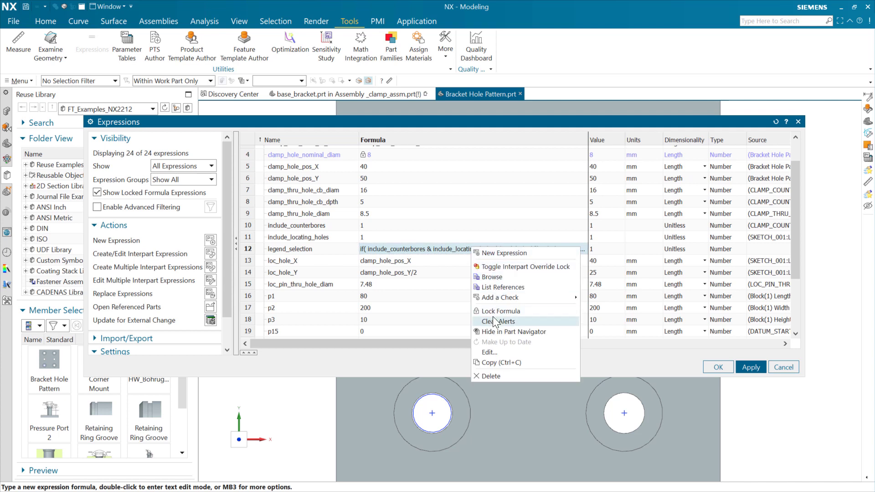
{"action": "left_click", "coordinate": [494, 350]}
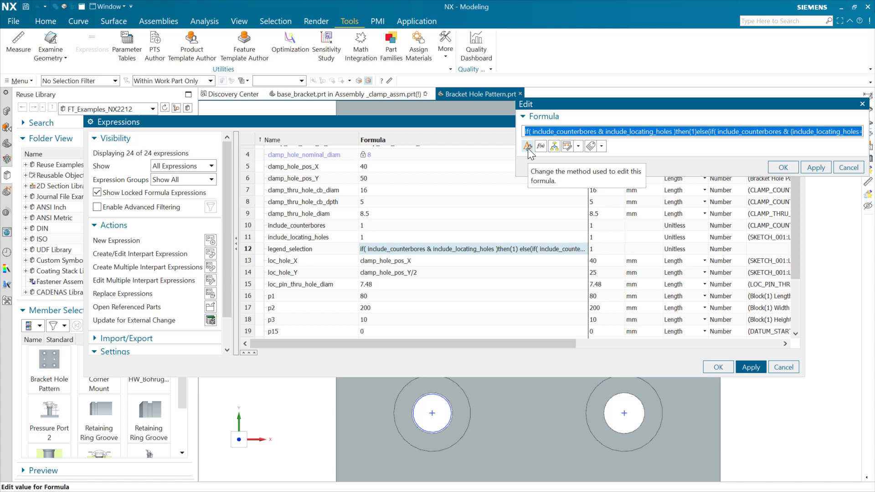
{"action": "left_click", "coordinate": [527, 149]}
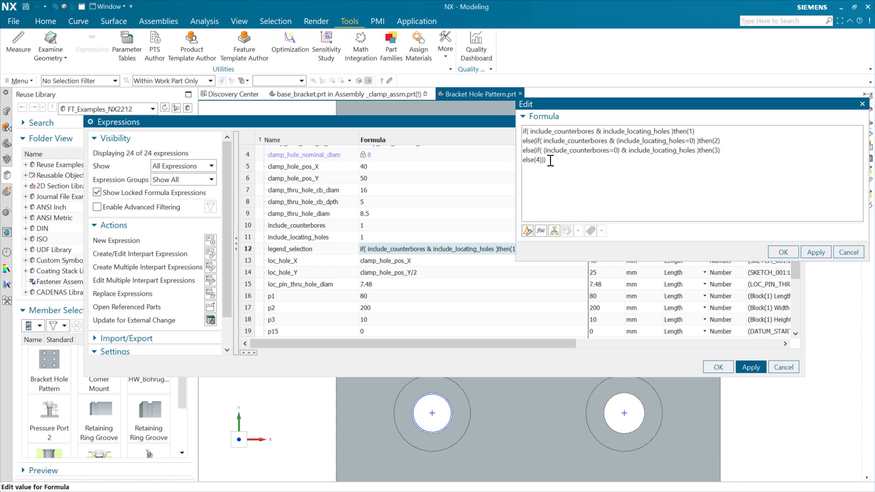
{"action": "left_click_drag", "start_coordinate": [697, 130], "coordinate": [680, 132]}
{"action": "left_click", "coordinate": [847, 252]}
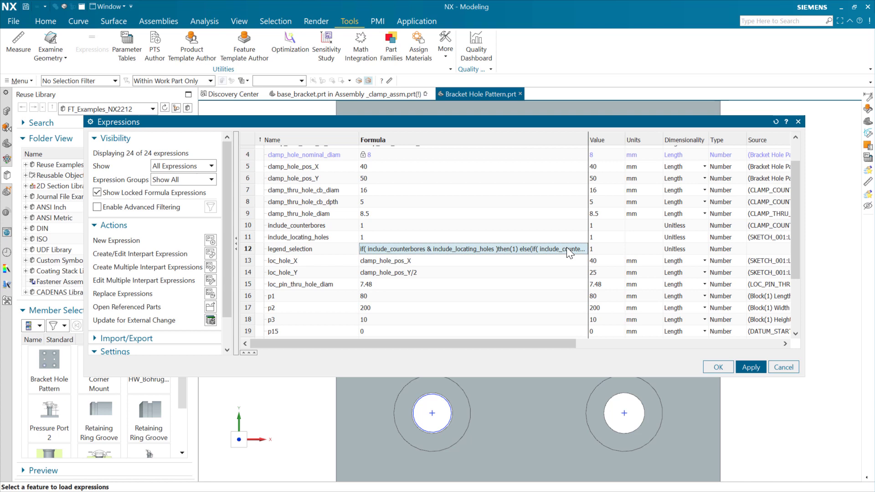